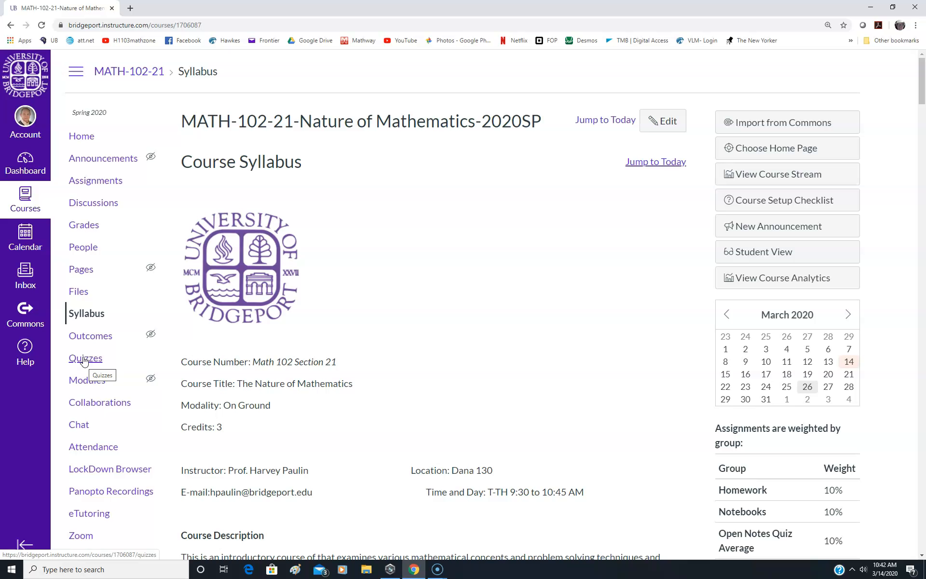
Step: In the course's quizzes, create the quiz "Open Notes Quiz on 3.5" and set its quiz type to Practice Quiz
click(84, 364)
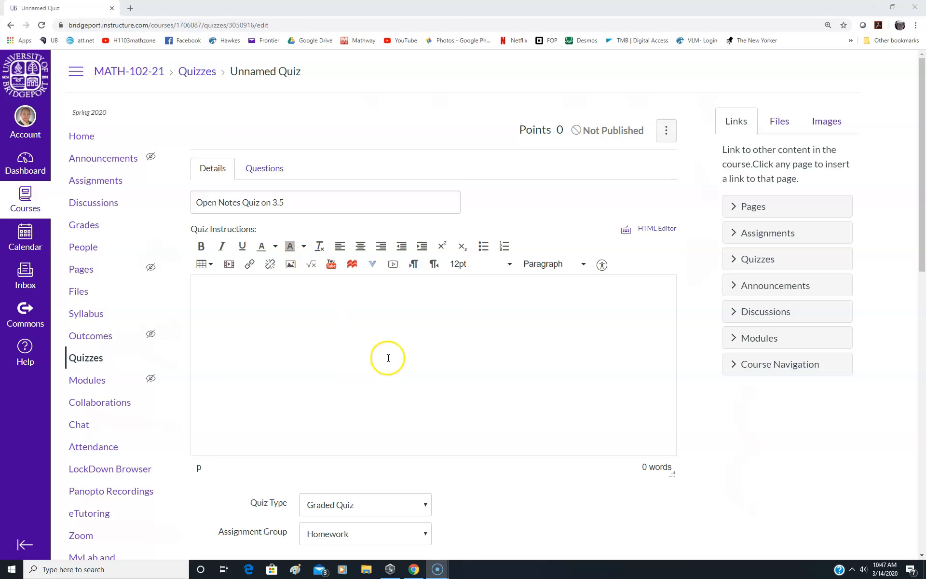
scroll(403, 352, down, 2)
scroll(407, 354, down, 1)
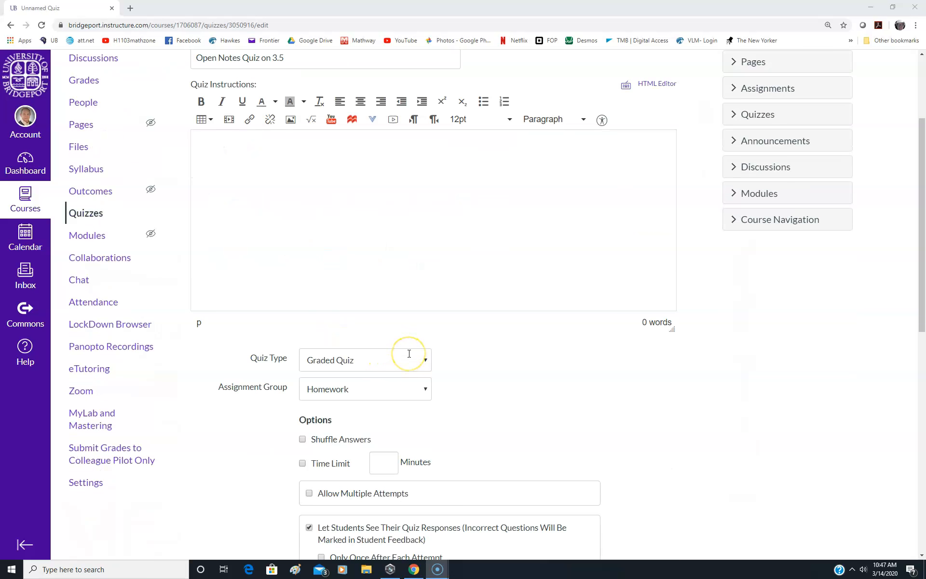
scroll(409, 353, down, 1)
click(425, 317)
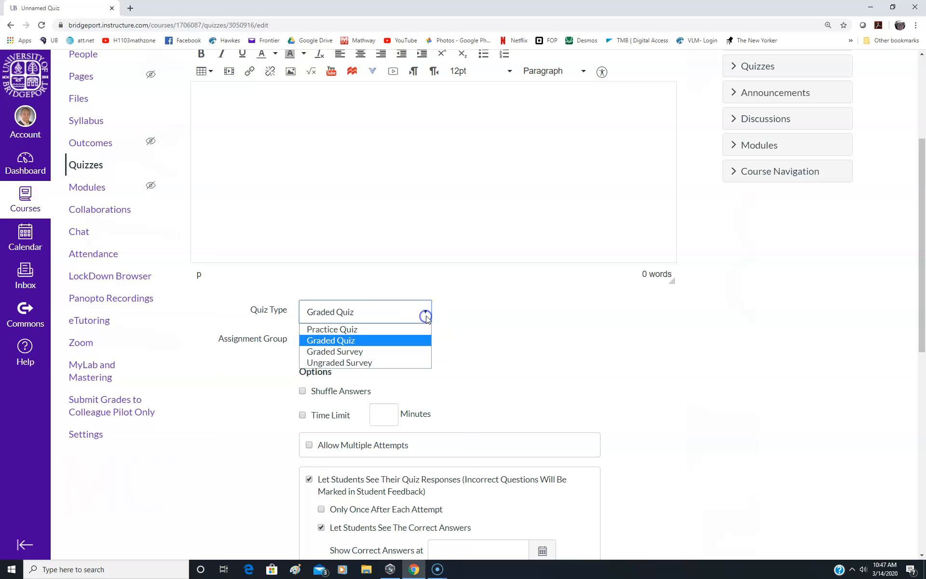
click(338, 330)
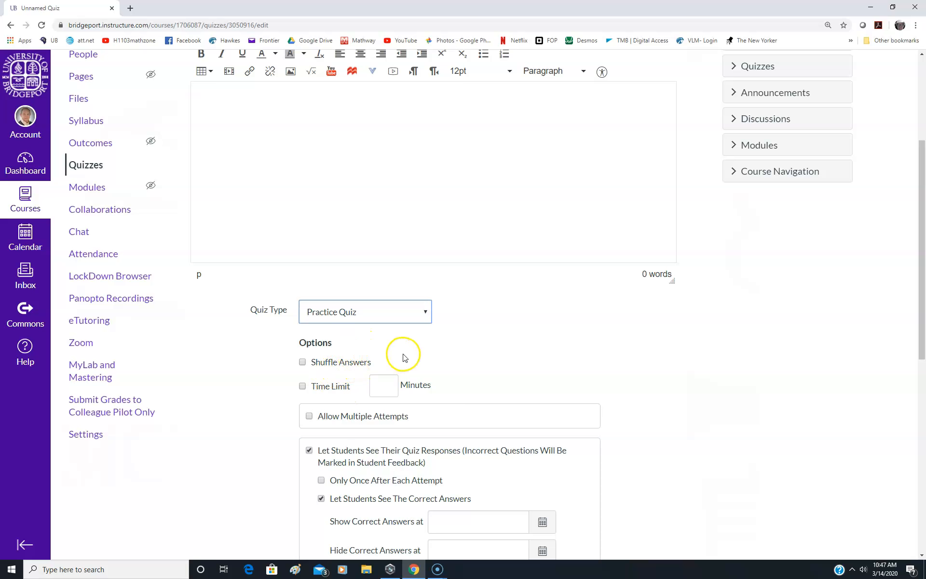
Step: Set the quiz's due date to Mar 14 11:59pm and its Until date to Mar 17 11:59pm
scroll(386, 361, down, 5)
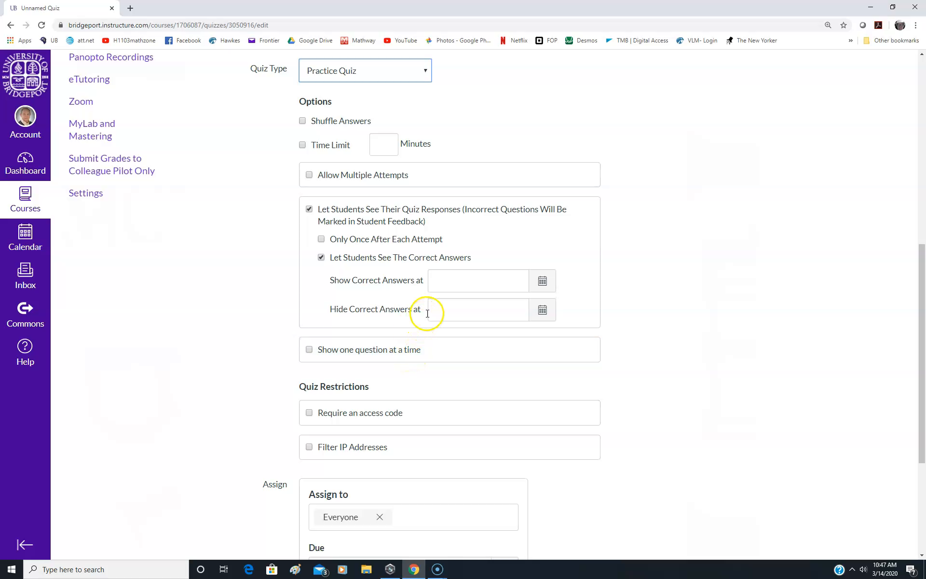
scroll(427, 314, down, 1)
scroll(427, 319, down, 3)
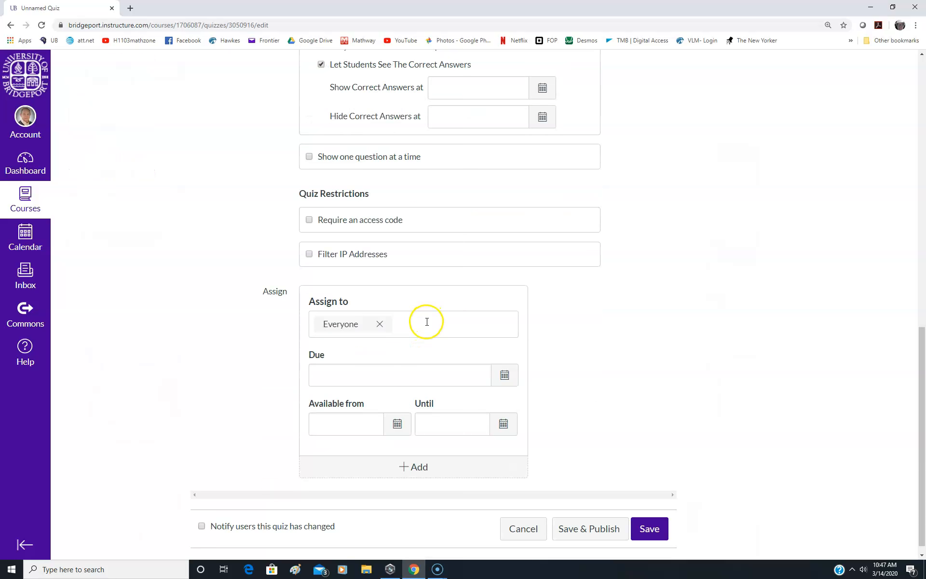
scroll(425, 333, down, 1)
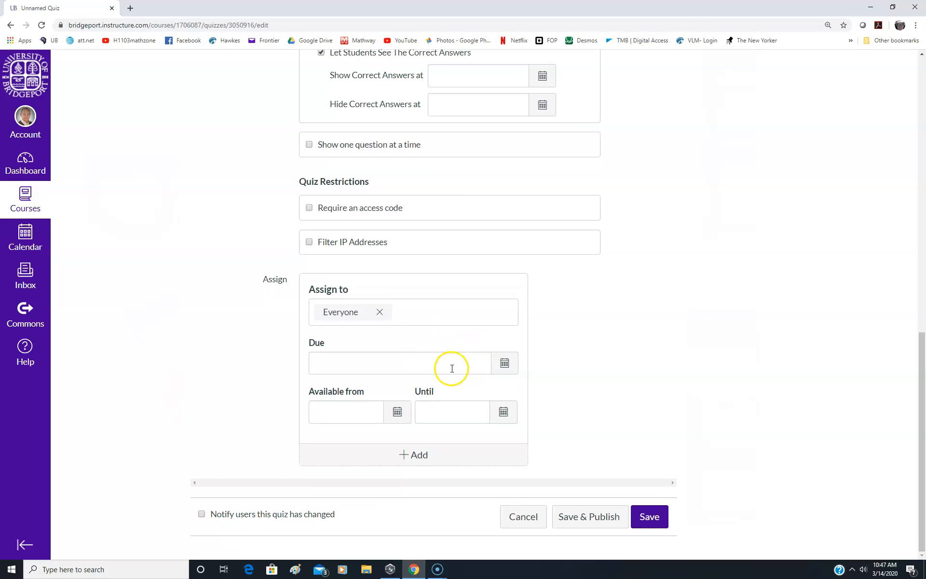
click(505, 364)
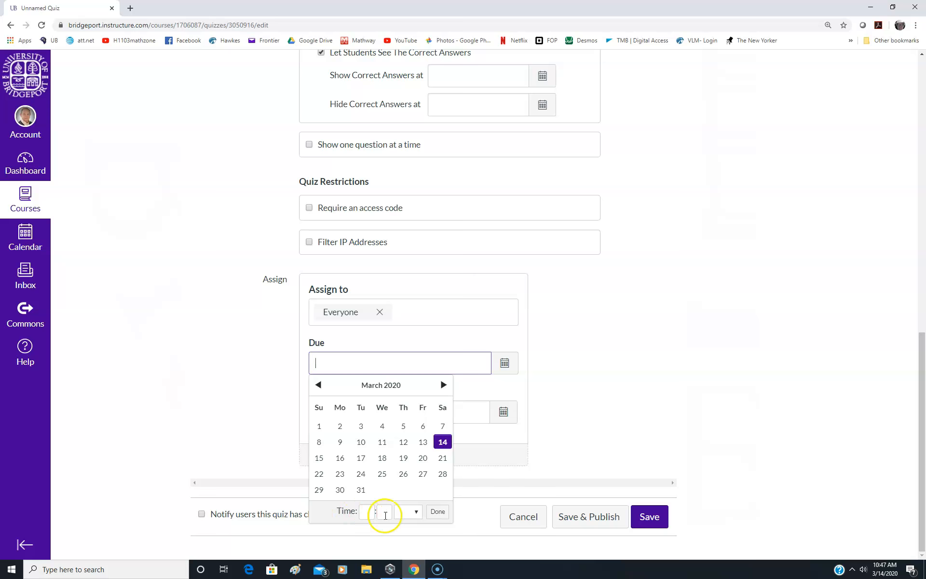
click(438, 511)
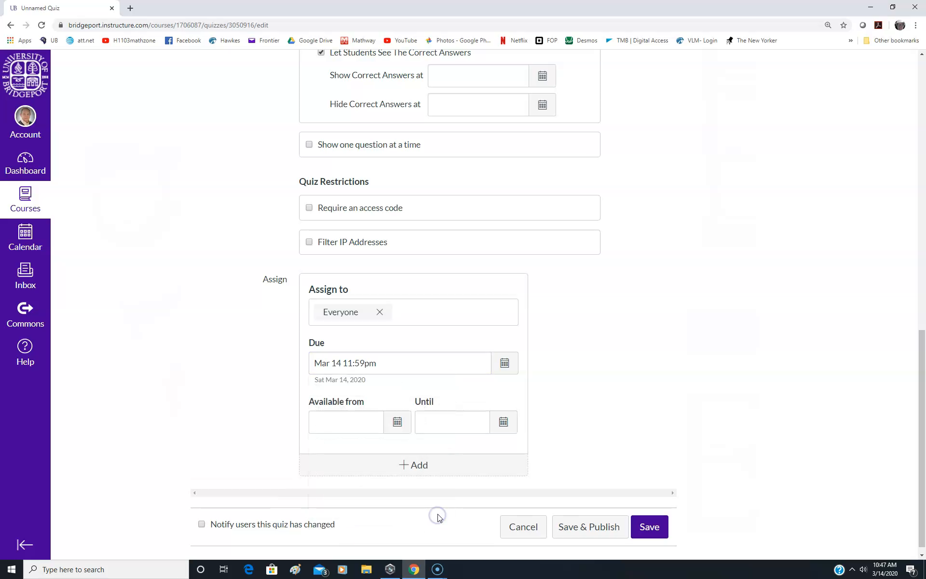
click(504, 423)
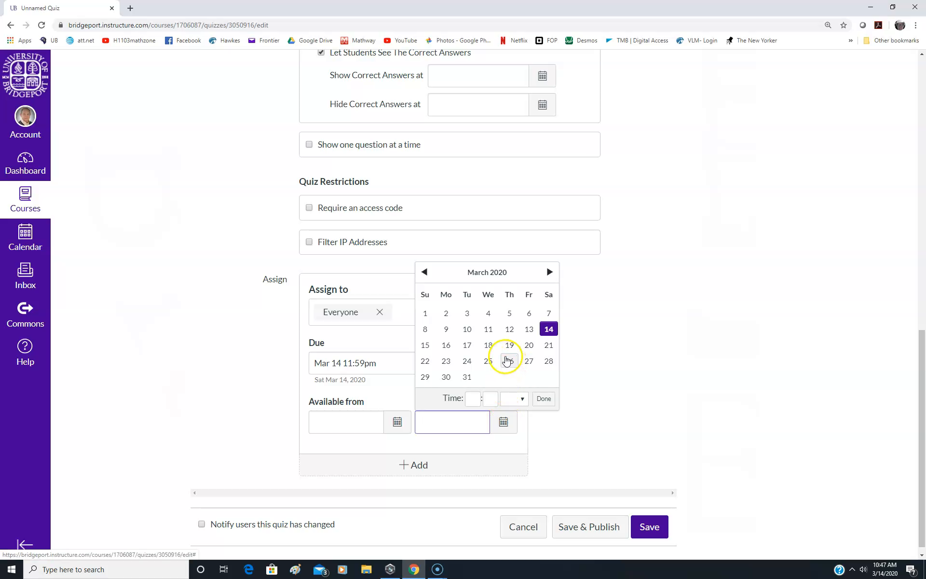
click(467, 346)
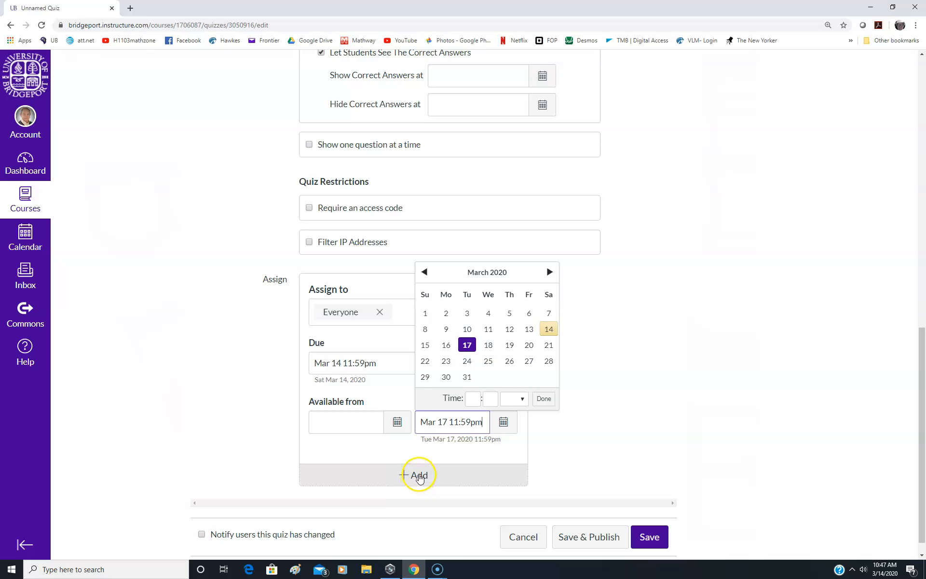
click(591, 327)
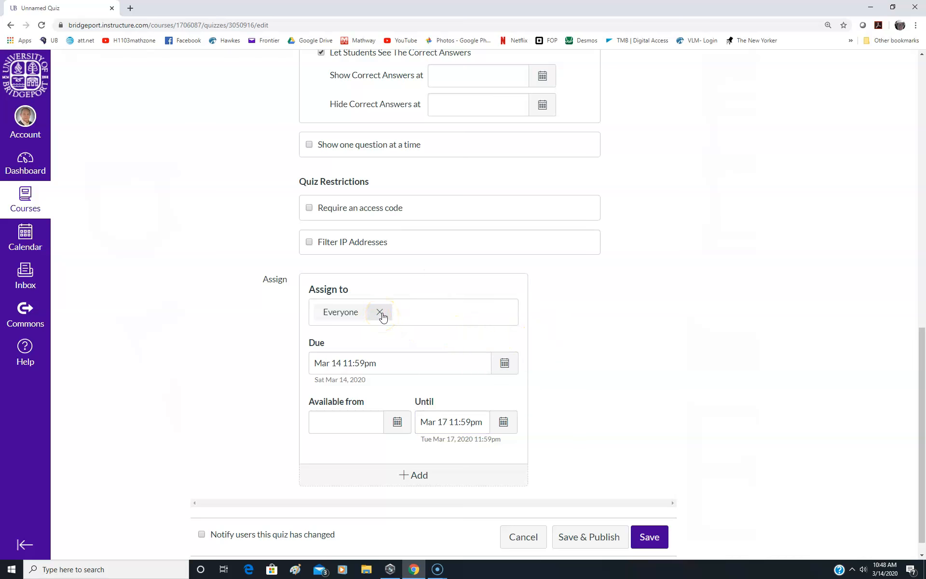
Step: Assign the quiz to course section 21 instead of Everyone
click(381, 313)
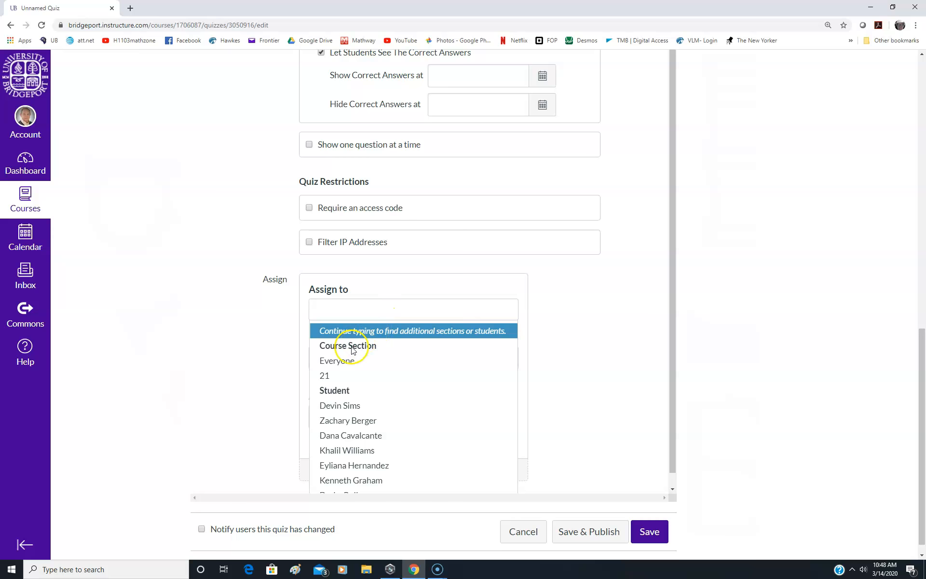
click(322, 376)
click(365, 312)
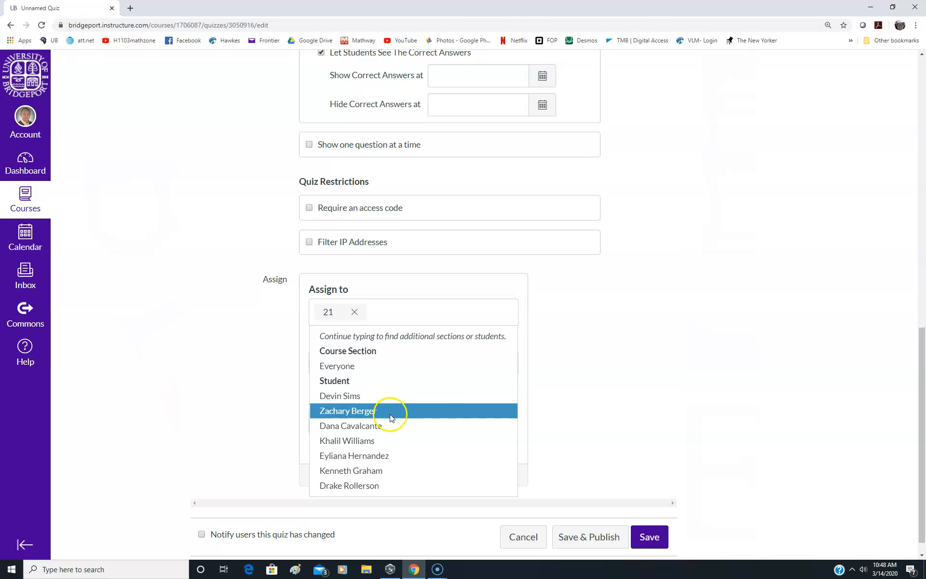
scroll(412, 417, down, 1)
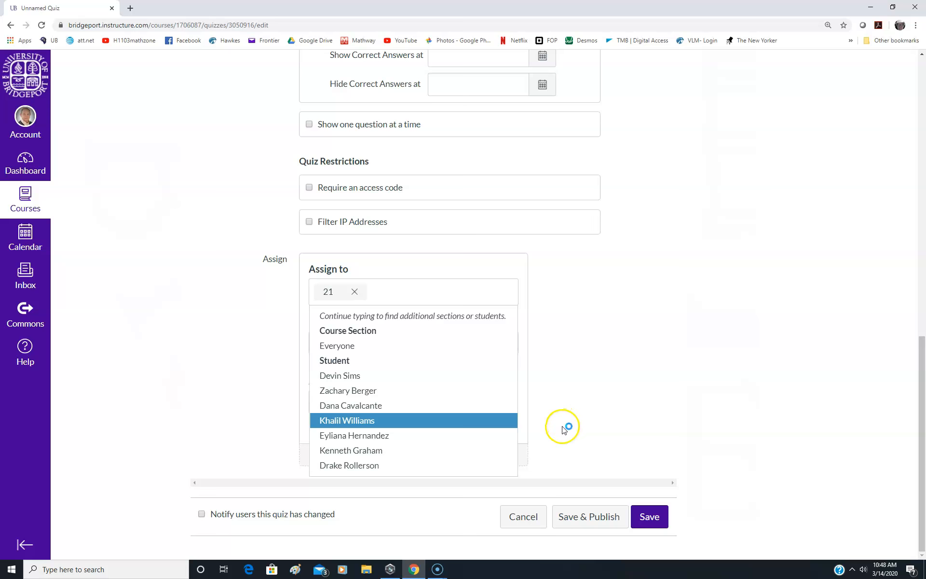
Step: Upload the file Quiz 3.5 to the course files folder for use in the quiz instructions
scroll(573, 455, up, 10)
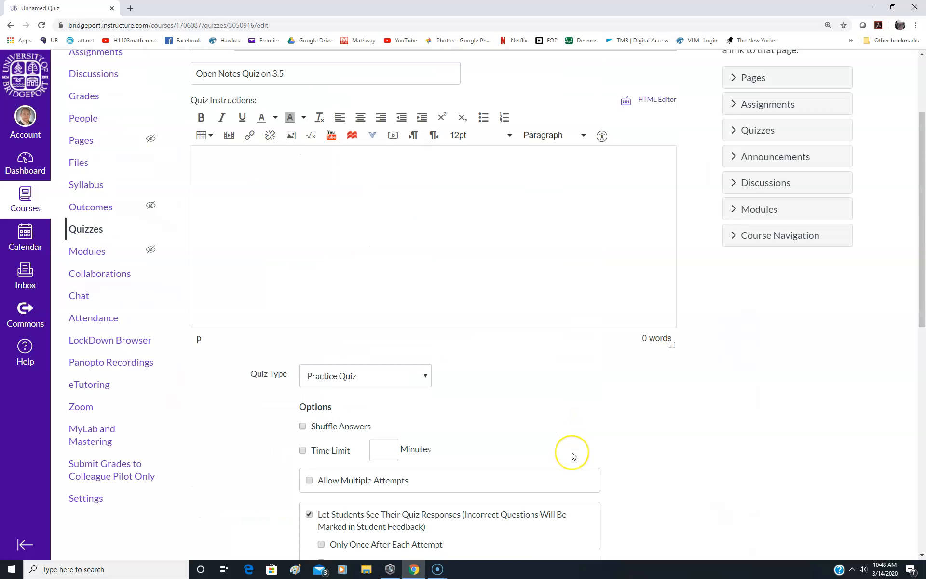
scroll(572, 455, up, 3)
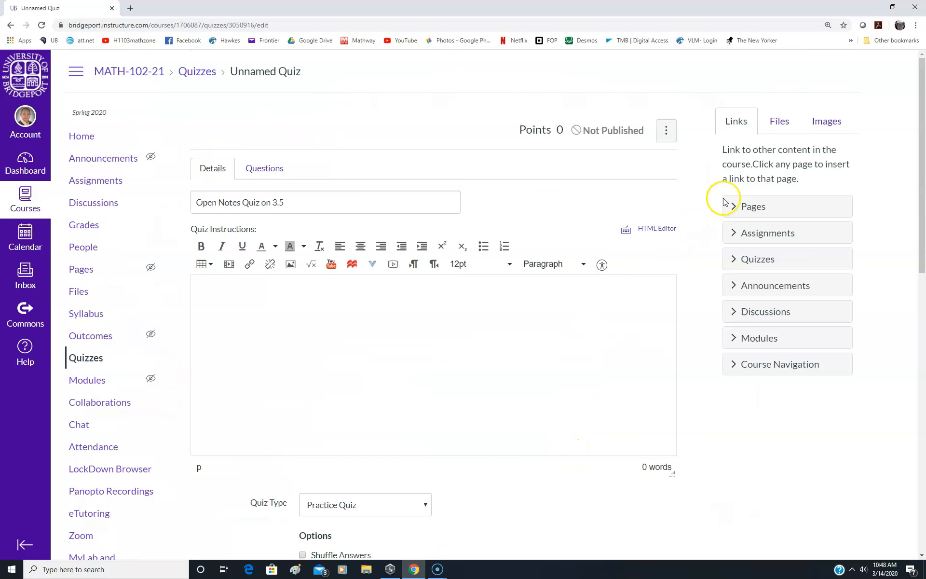
click(782, 123)
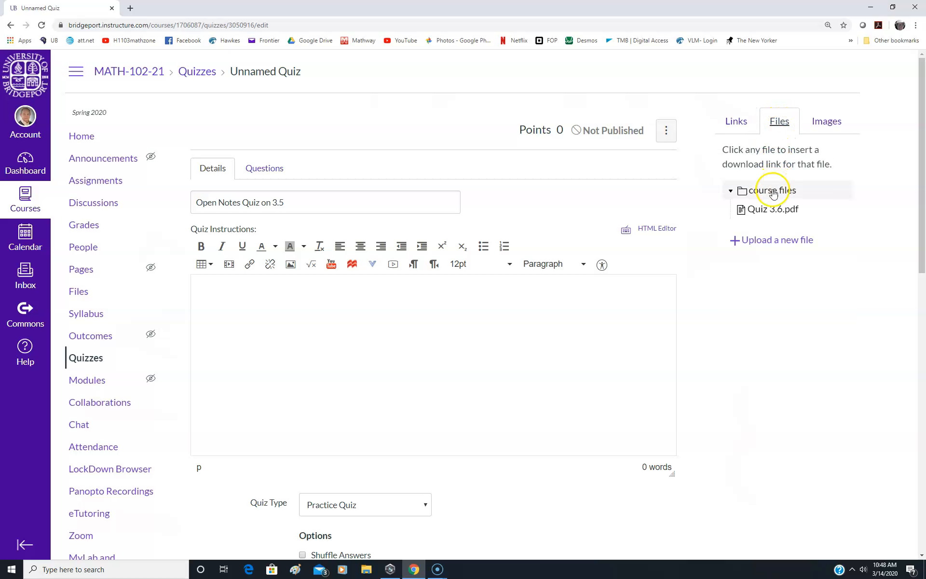
click(767, 244)
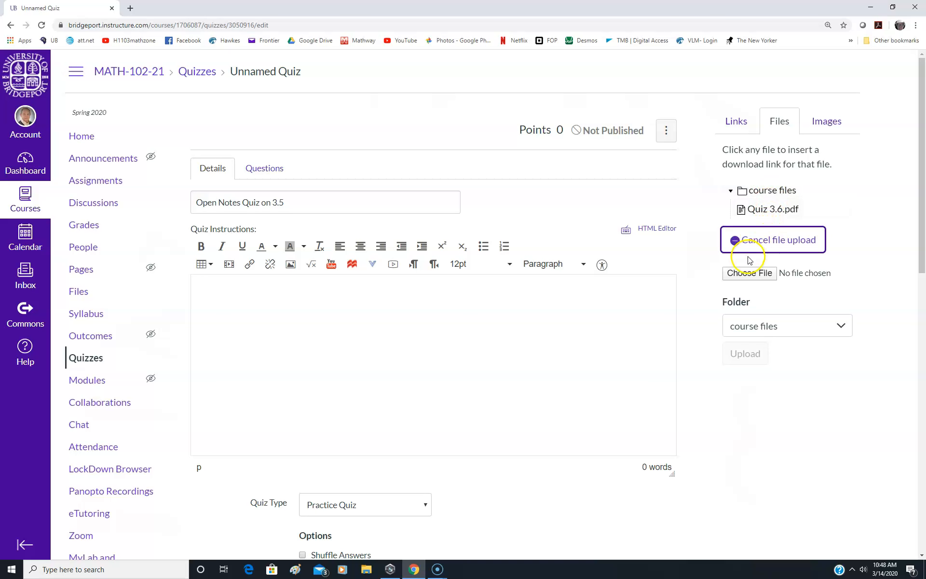
click(750, 274)
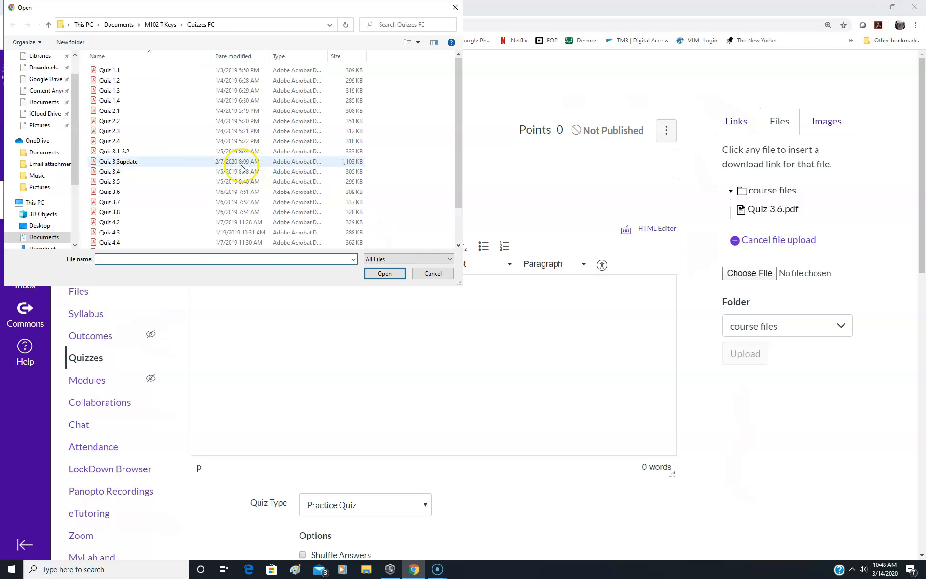
click(106, 183)
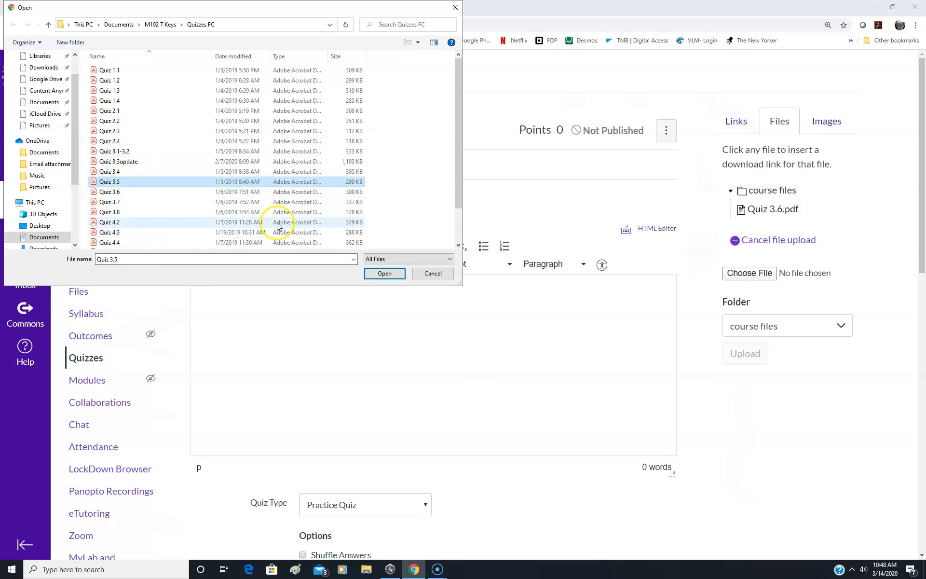
click(383, 276)
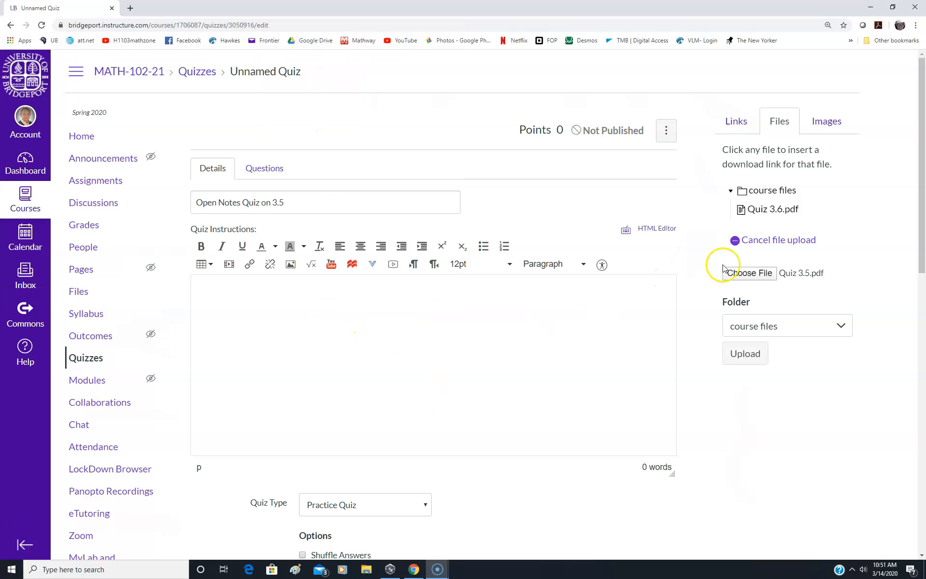
click(754, 356)
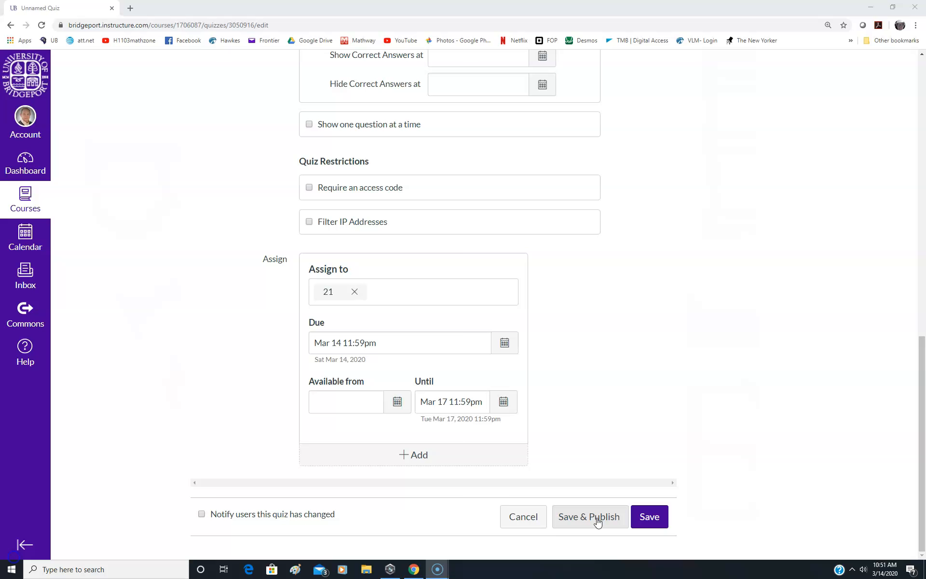
Step: Save and publish the quiz, and open its preview from the quiz page
click(587, 525)
click(587, 521)
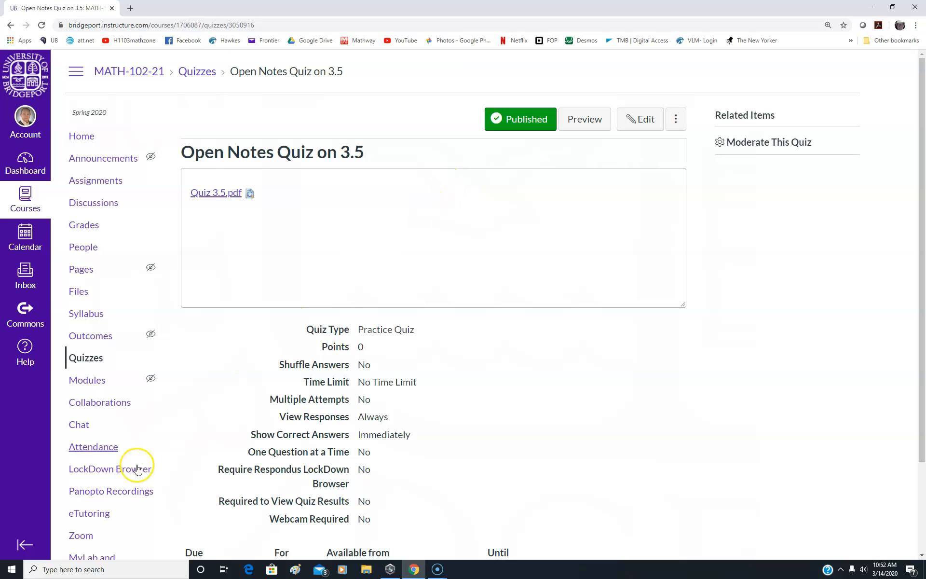
scroll(520, 505, down, 3)
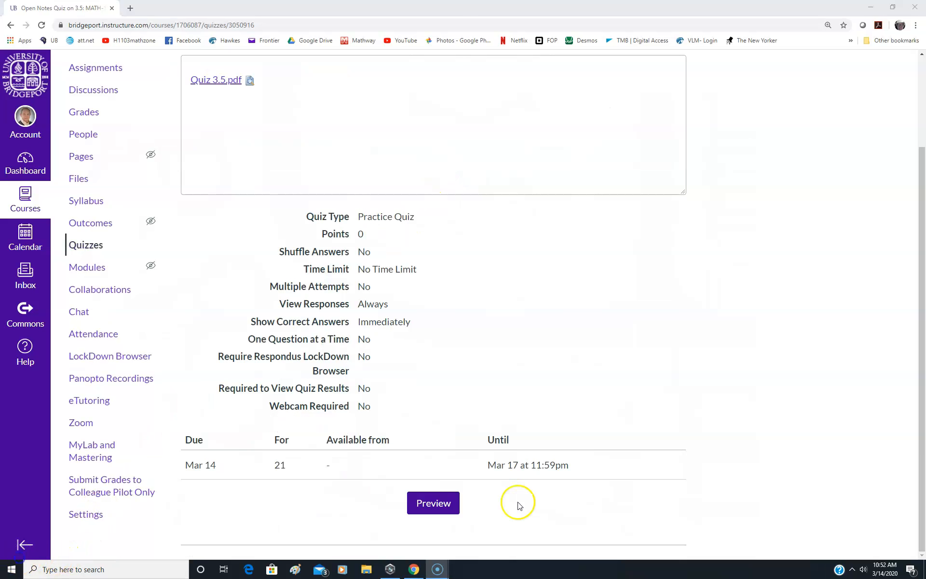
click(433, 505)
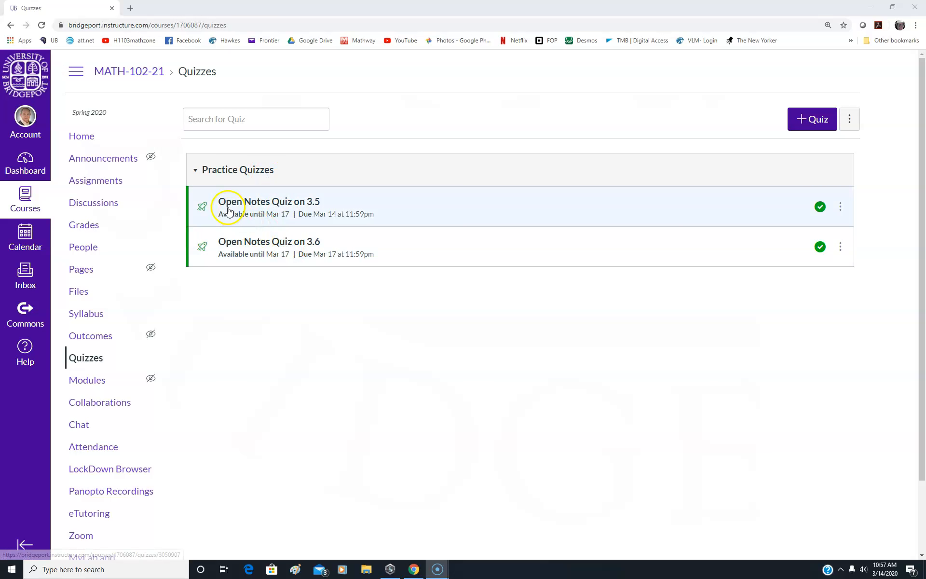
click(312, 208)
click(264, 254)
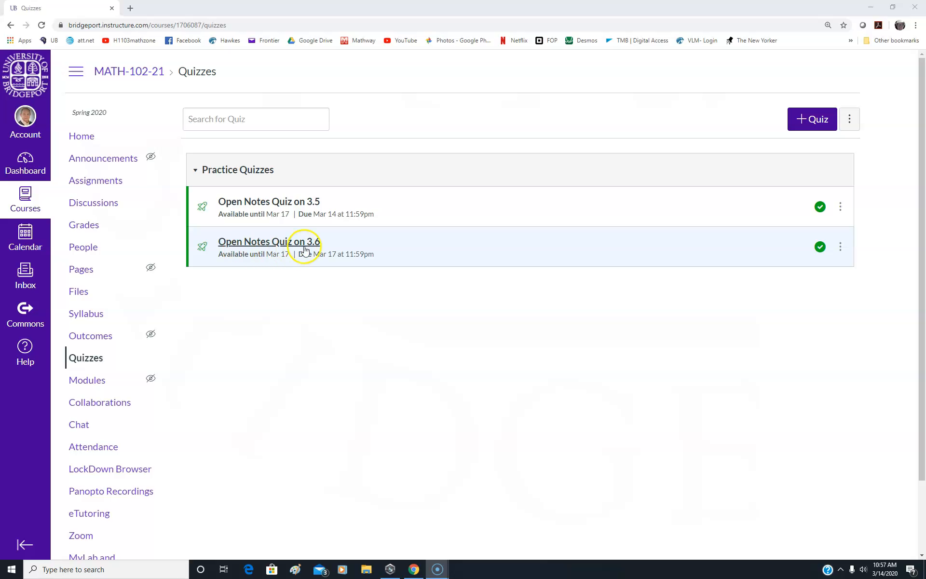